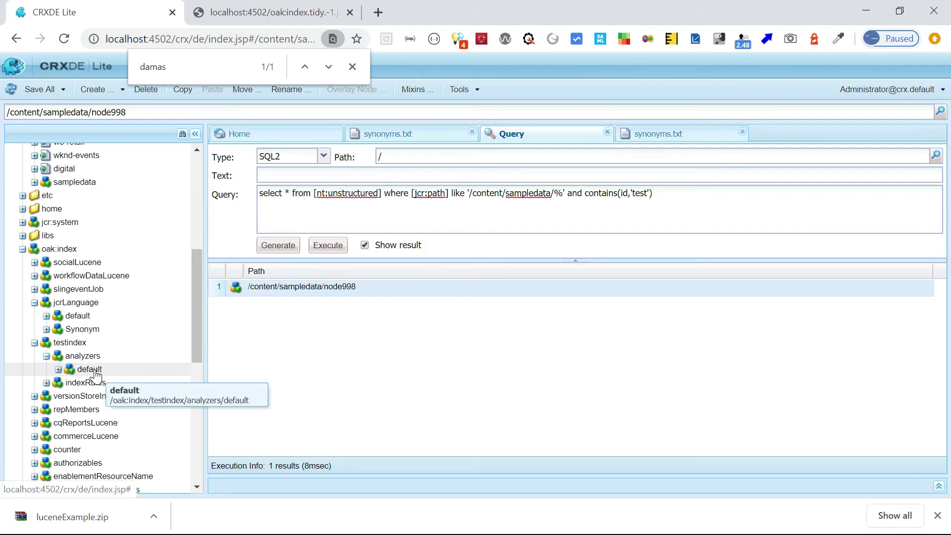
Expand the default analyzer node under testindex and show its properties.
double_click(96, 377)
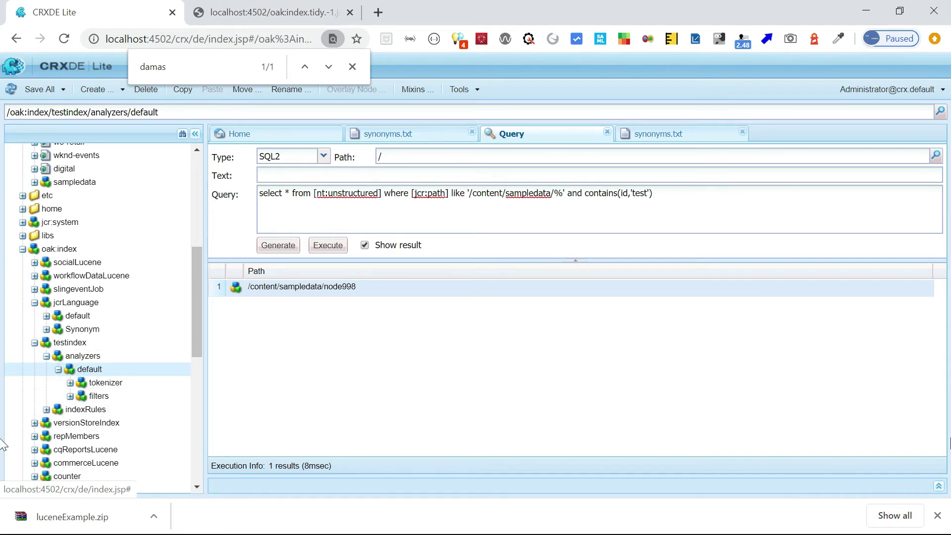
left_click(939, 486)
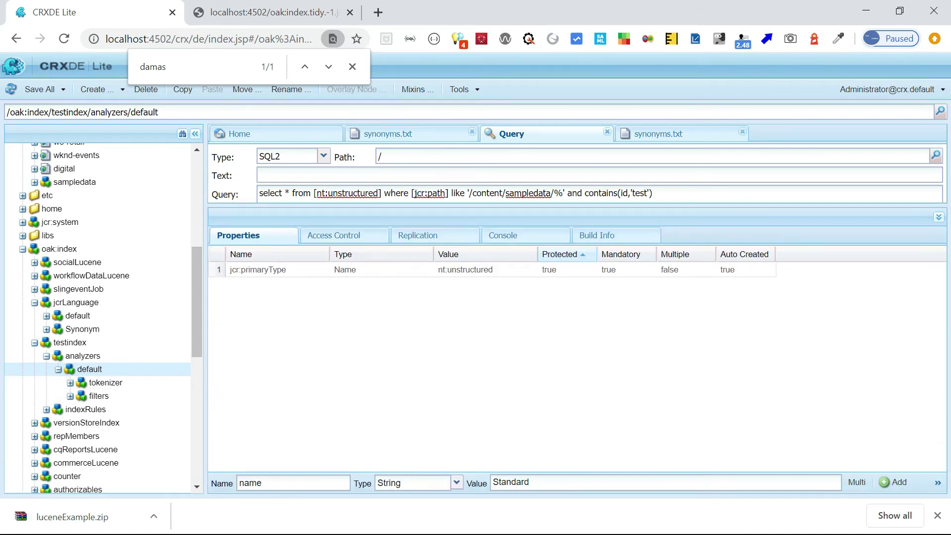
Fill in a String property named class with the value org.apache.lucene.analysis.standard.StandardAnalyzer, copied from the notes in Notepad++.
double_click(281, 481)
type("class")
left_click_drag(570, 483, 483, 477)
key("alt+Tab")
key("alt+Tab")
key("alt+Tab")
key("alt+Tab")
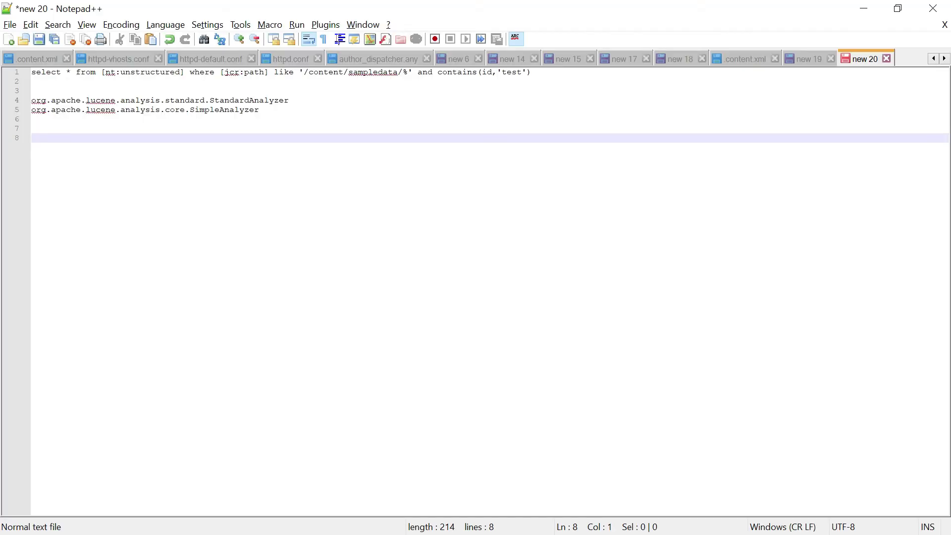
left_click_drag(296, 99, 20, 110)
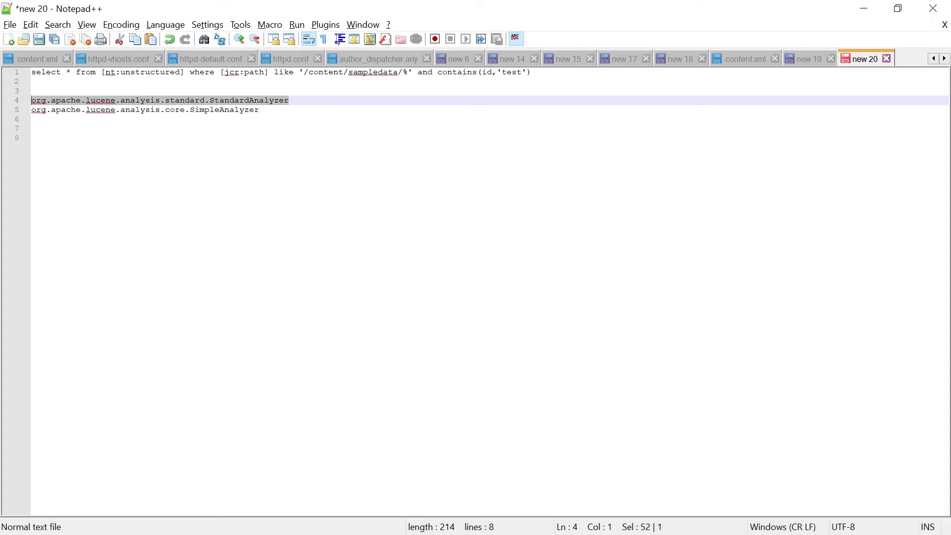
key("ctrl+c")
key("alt+Tab")
key("ctrl+v")
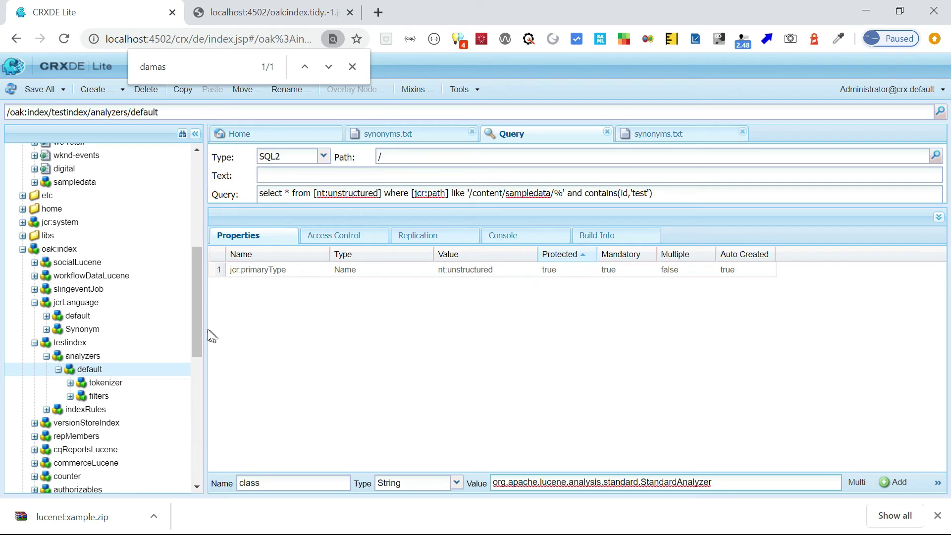
Clear the value drafted for the class property on the default analyzer.
left_click_drag(201, 340, 200, 342)
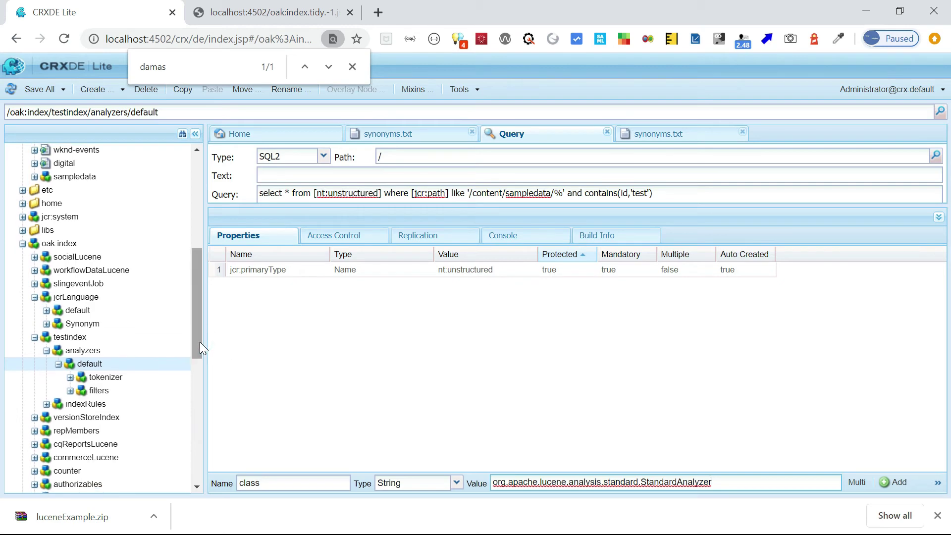
left_click_drag(729, 482, 489, 476)
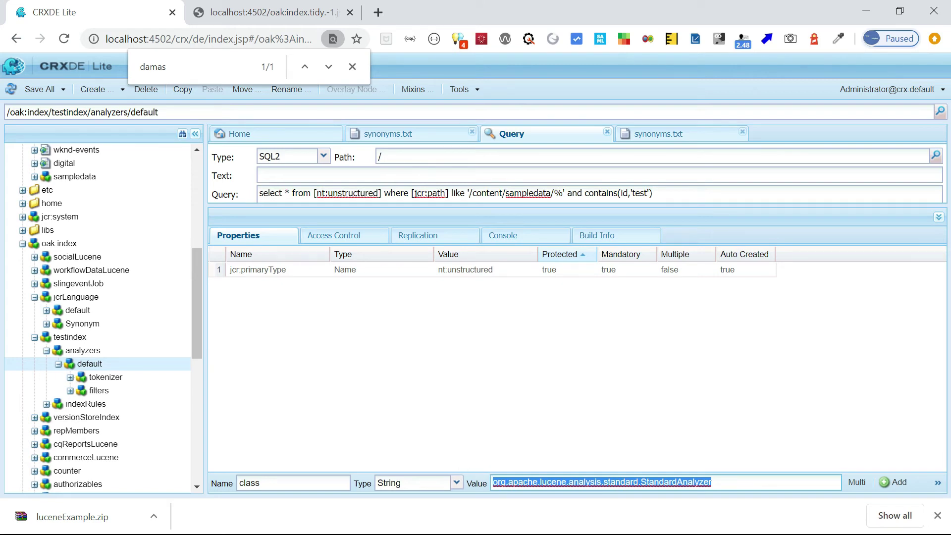
key("Delete")
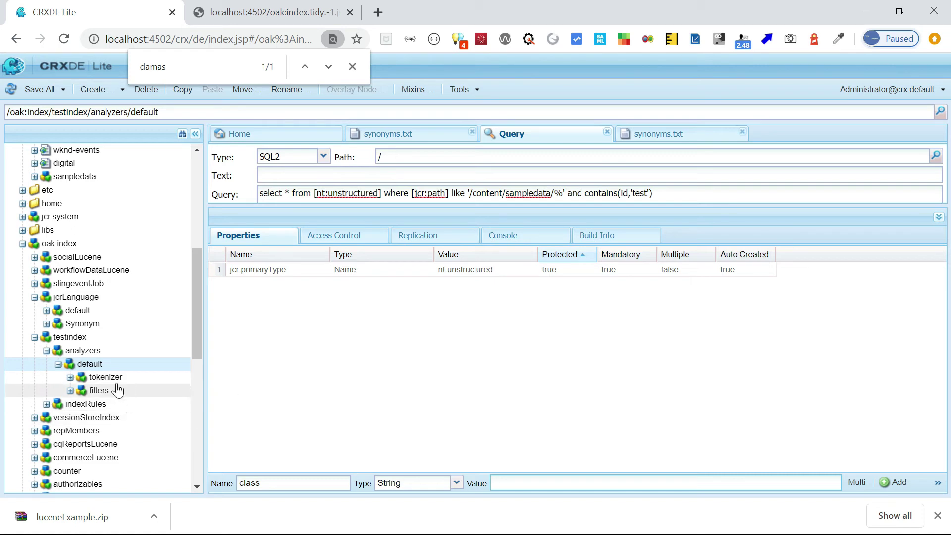
Inspect the properties of the tokenizer and filters nodes under the testindex default analyzer.
left_click(108, 384)
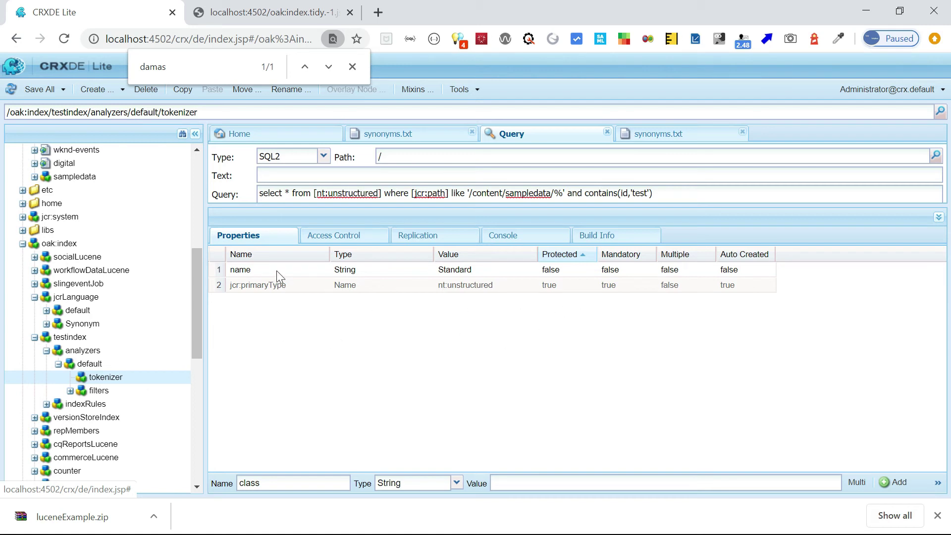
left_click(242, 273)
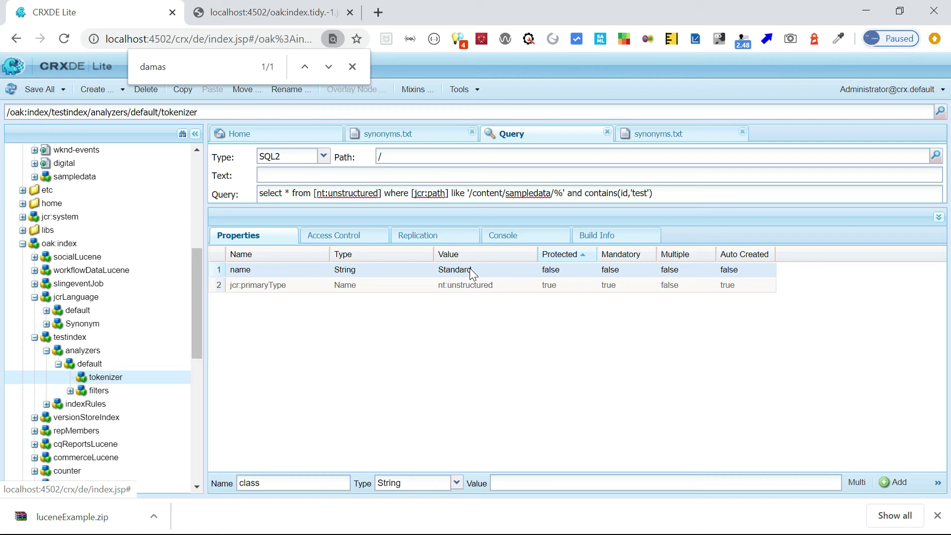
left_click(71, 392)
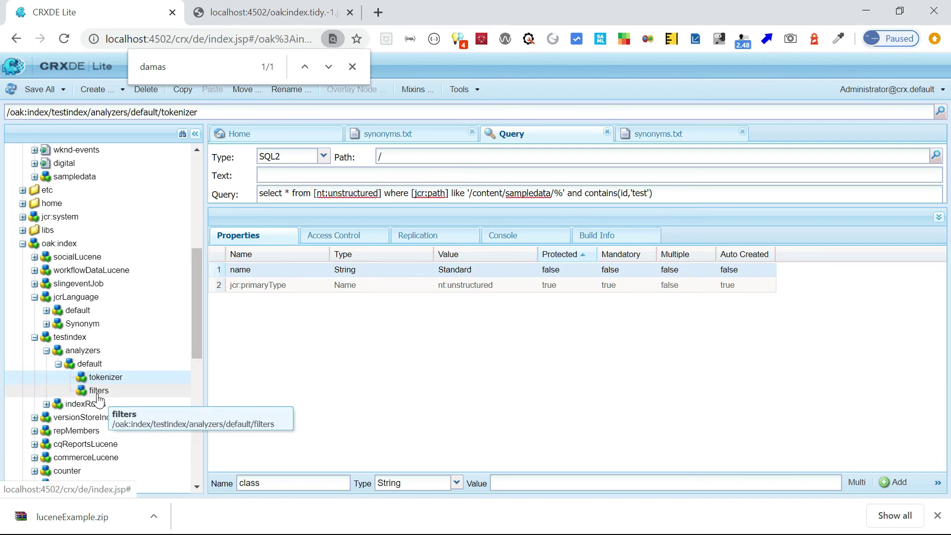
left_click(98, 392)
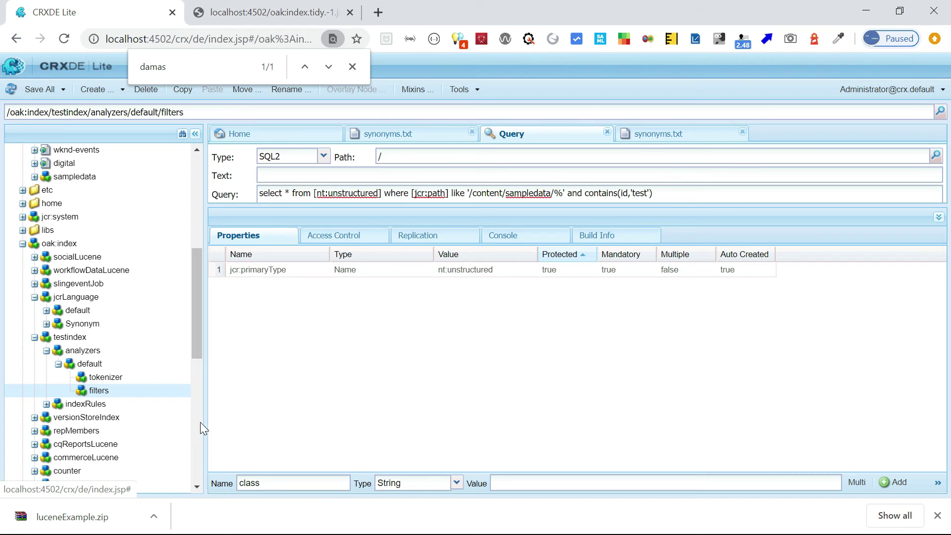
Create an nt:unstructured node named LowerCase under the default analyzer's filters node and save the changes.
right_click(104, 395)
mouse_move(144, 144)
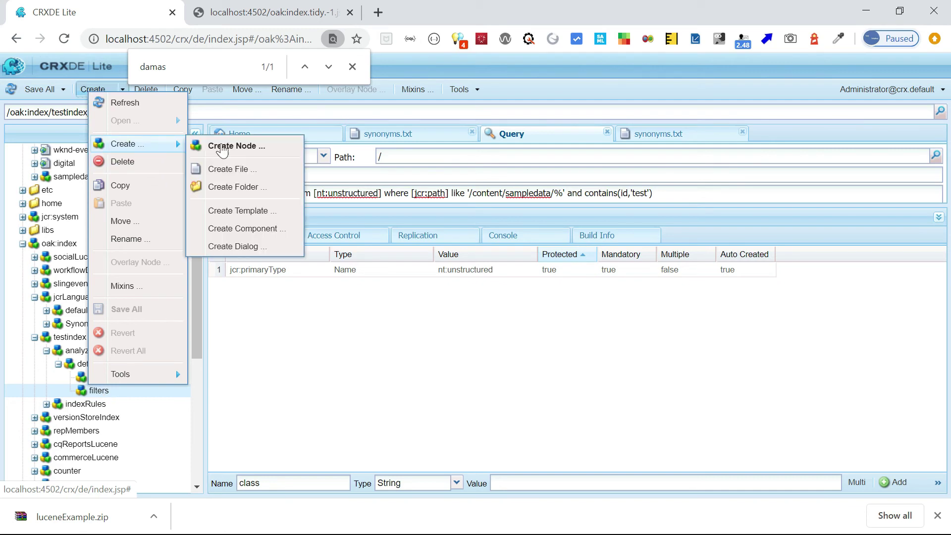
left_click(255, 147)
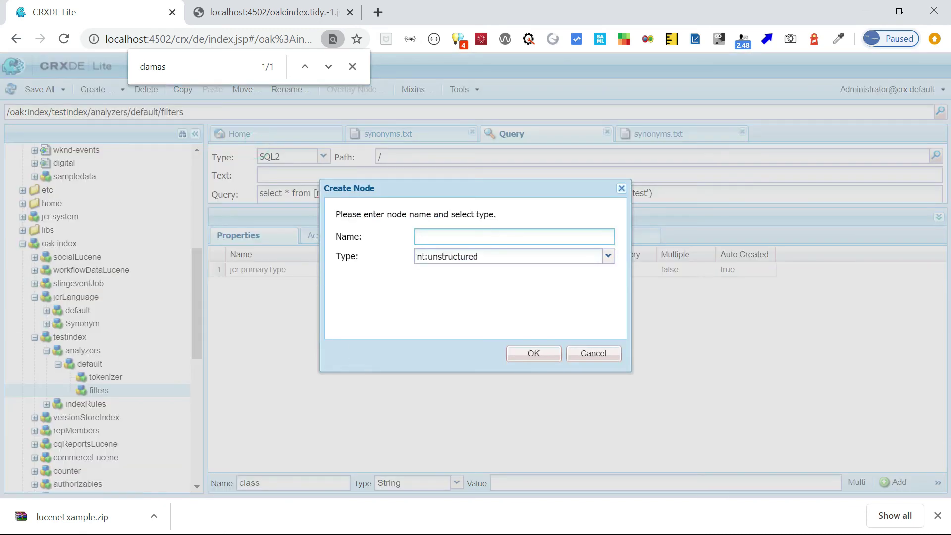
key("Escape")
left_click(467, 238)
type("Lo")
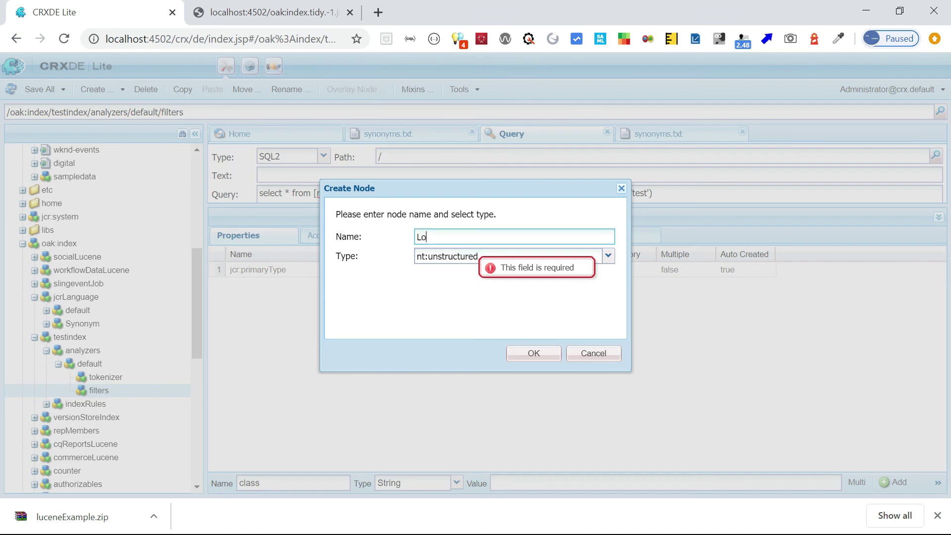
type("werCase")
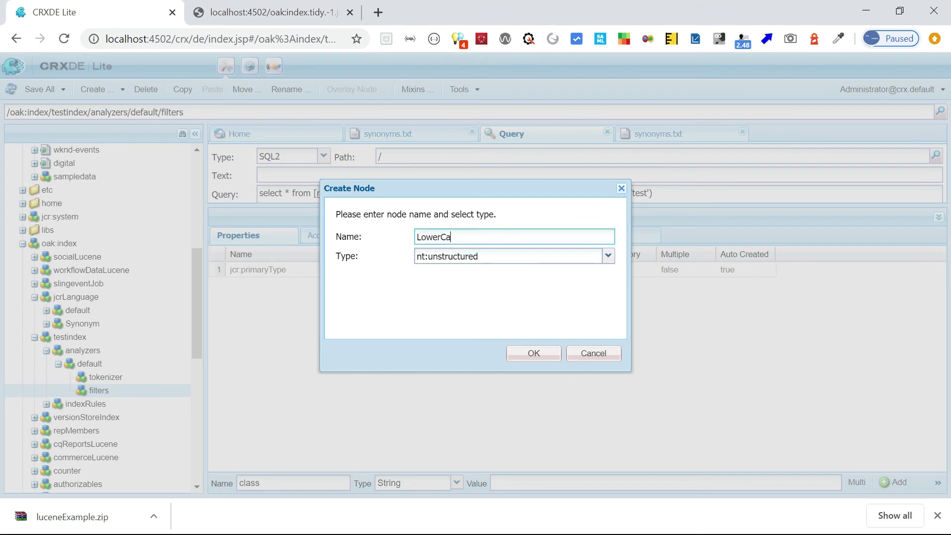
left_click(540, 353)
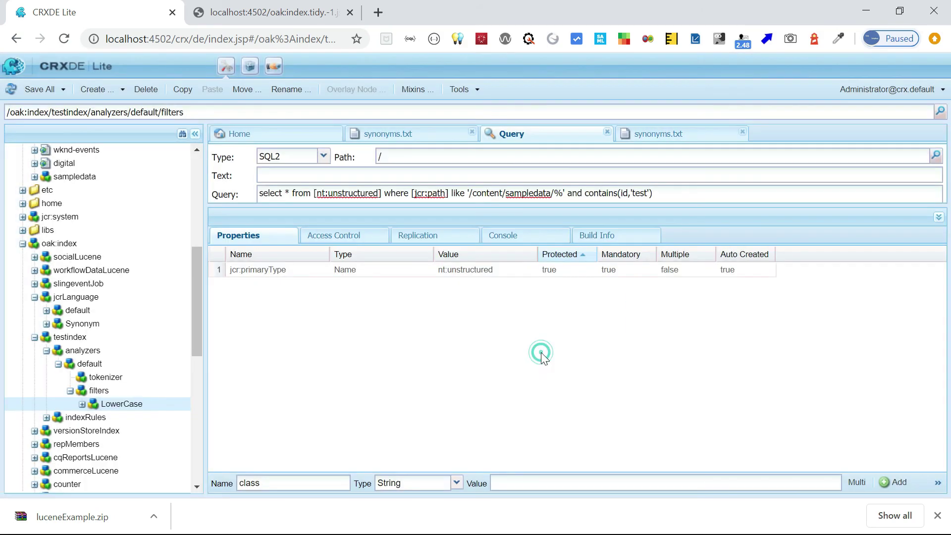
left_click(40, 90)
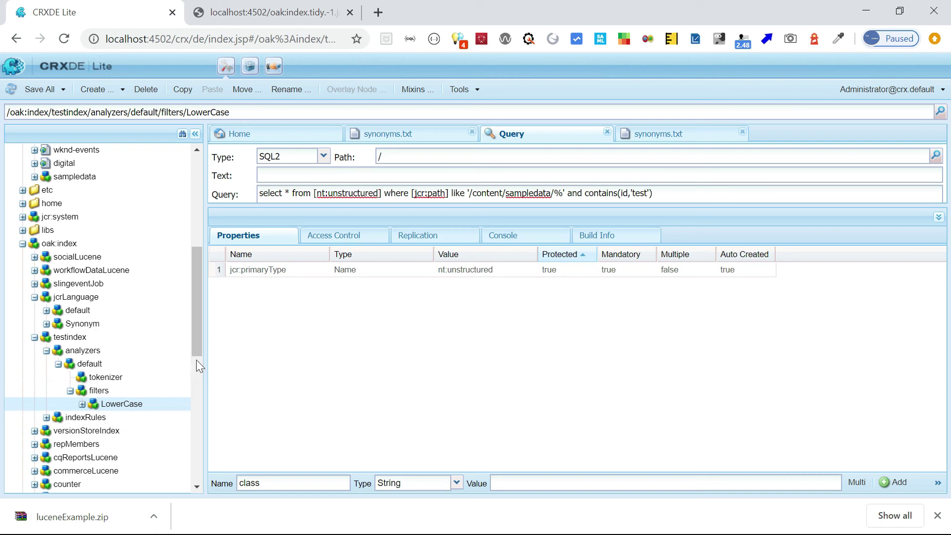
left_click(39, 98)
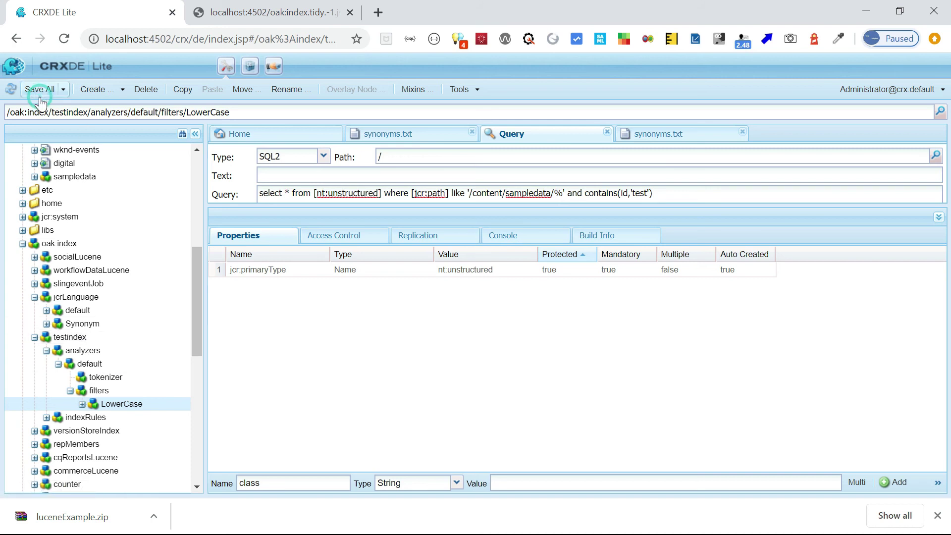
Set the reindex property of testindex to true, save the change, and refresh the node.
left_click(70, 337)
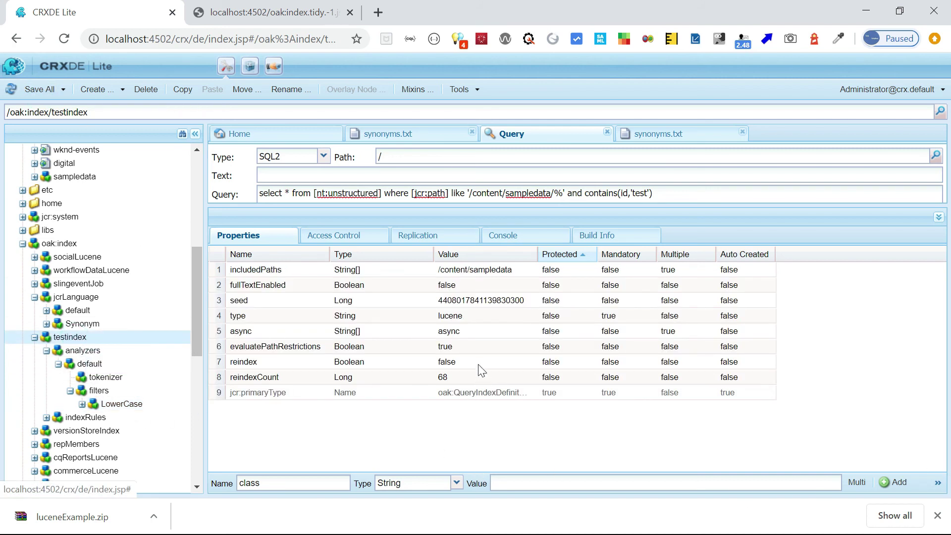
left_click(477, 360)
left_click(479, 364)
left_click(529, 363)
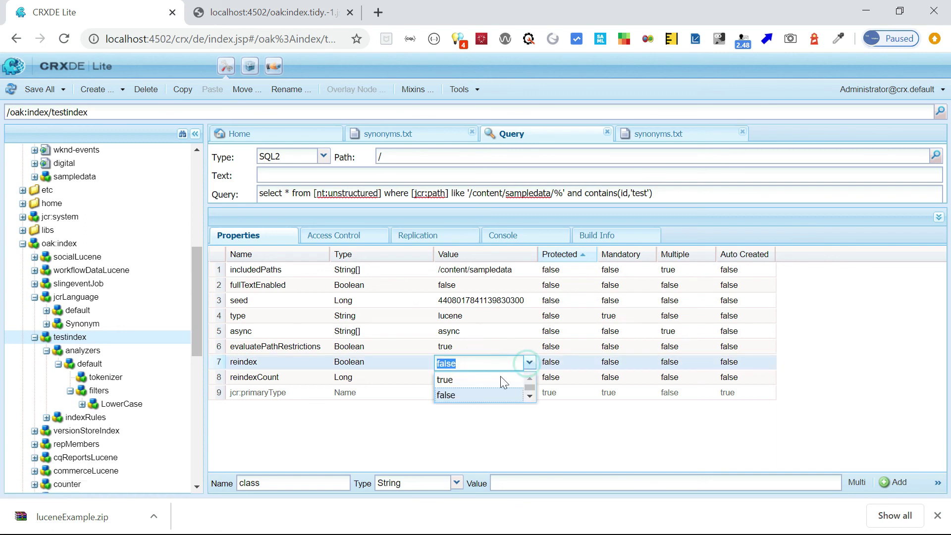
left_click(468, 380)
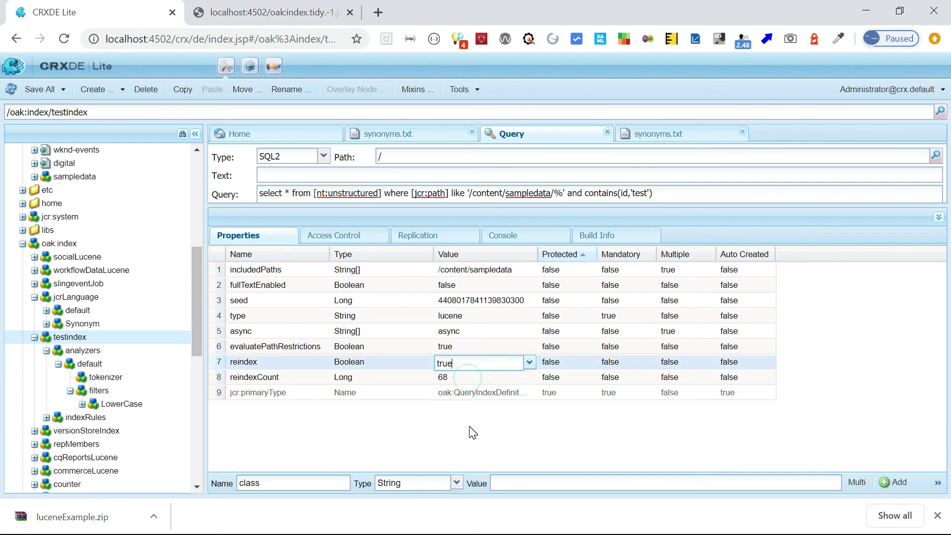
left_click(41, 93)
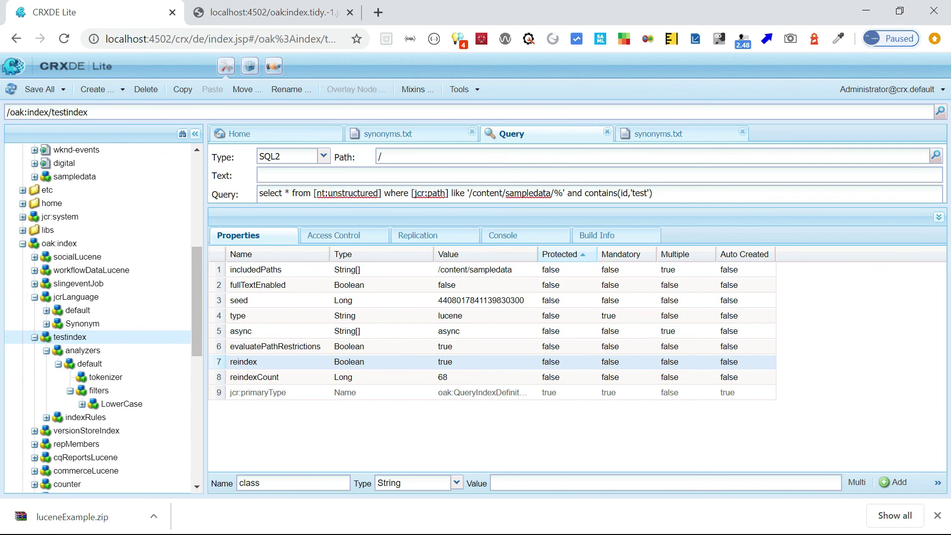
left_click(11, 89)
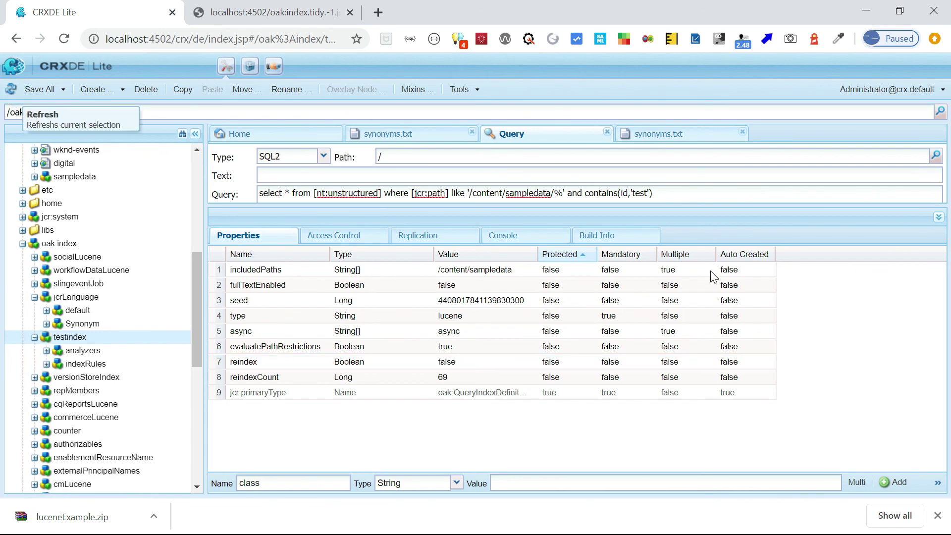
Rerun the SQL2 query for 'test' and check the id properties of the returned nodes node999 and node998.
left_click(937, 217)
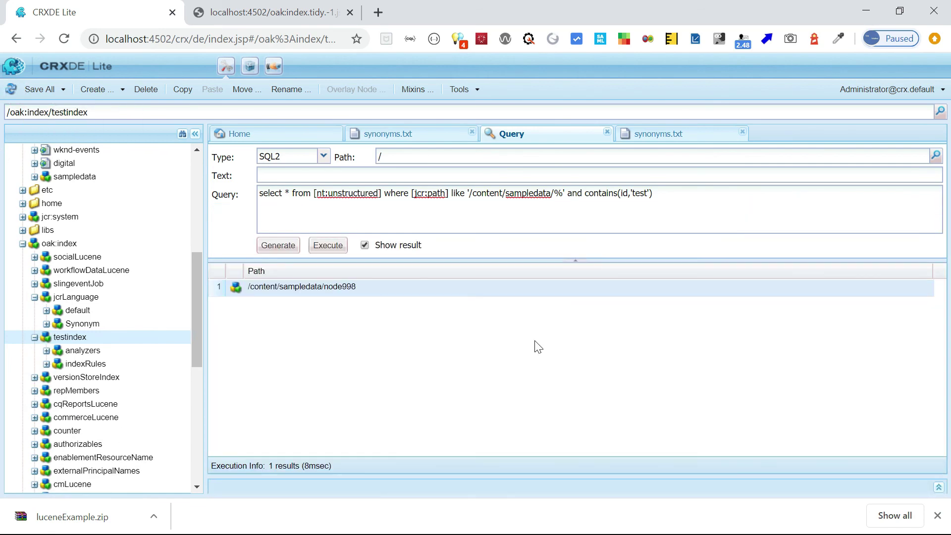
left_click(326, 247)
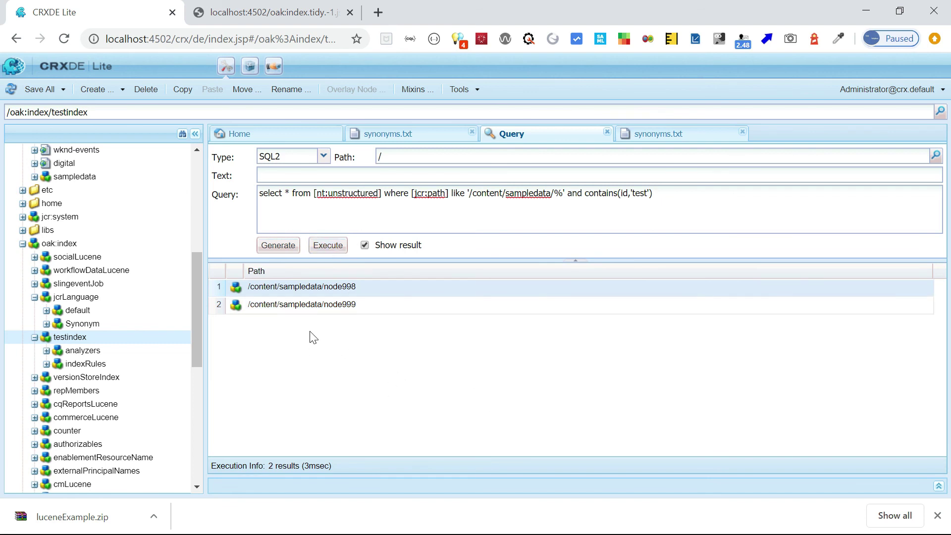
double_click(336, 306)
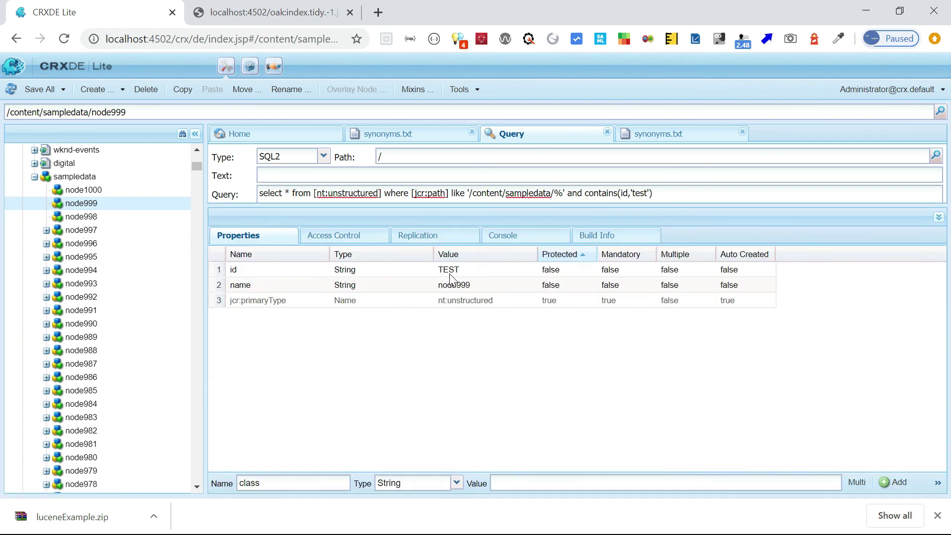
left_click(940, 220)
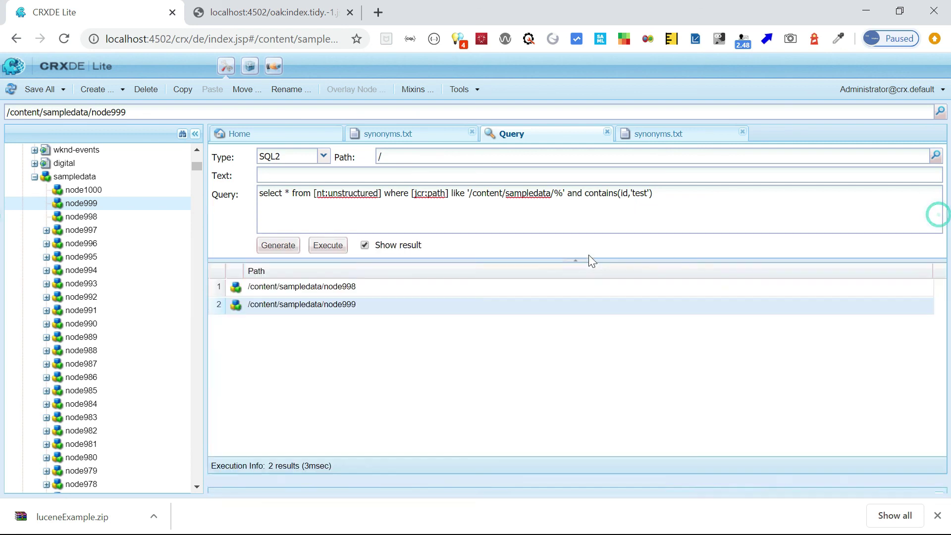
double_click(324, 286)
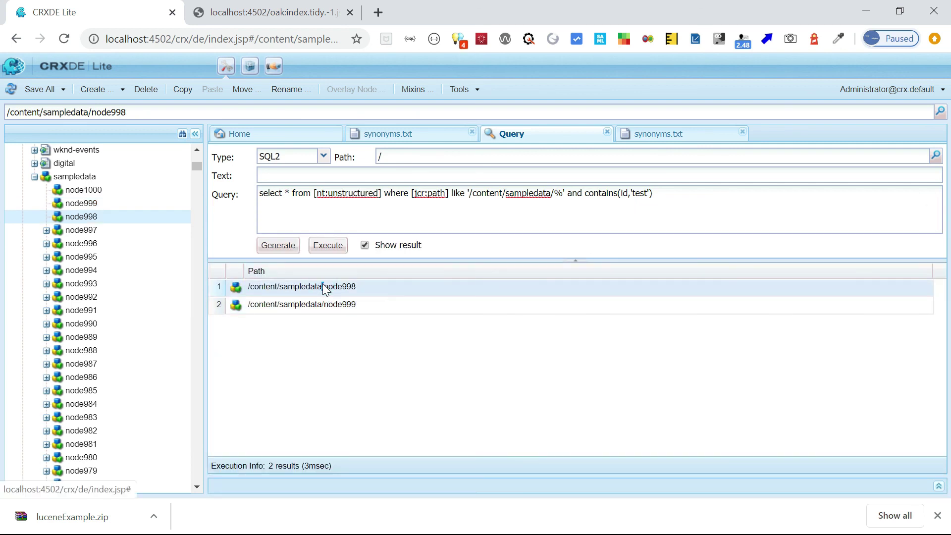
left_click(939, 486)
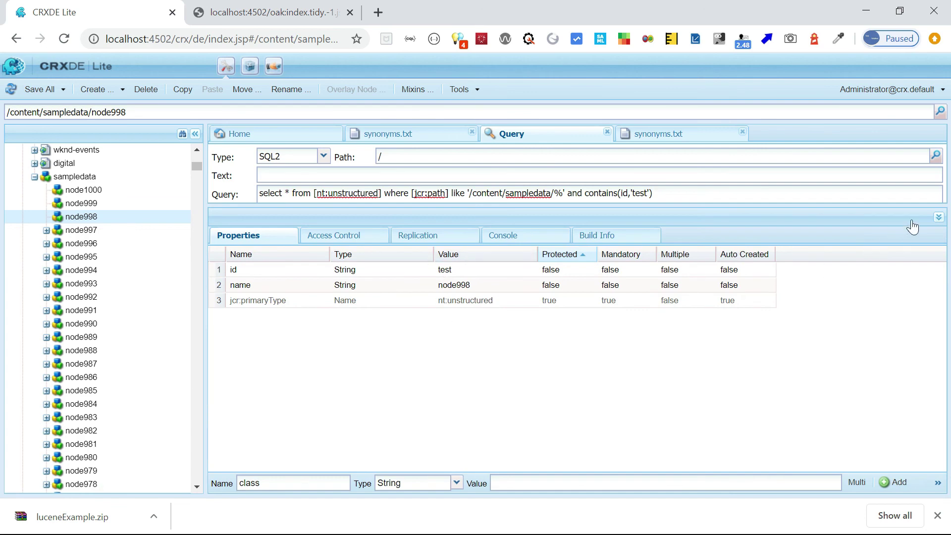
left_click(939, 217)
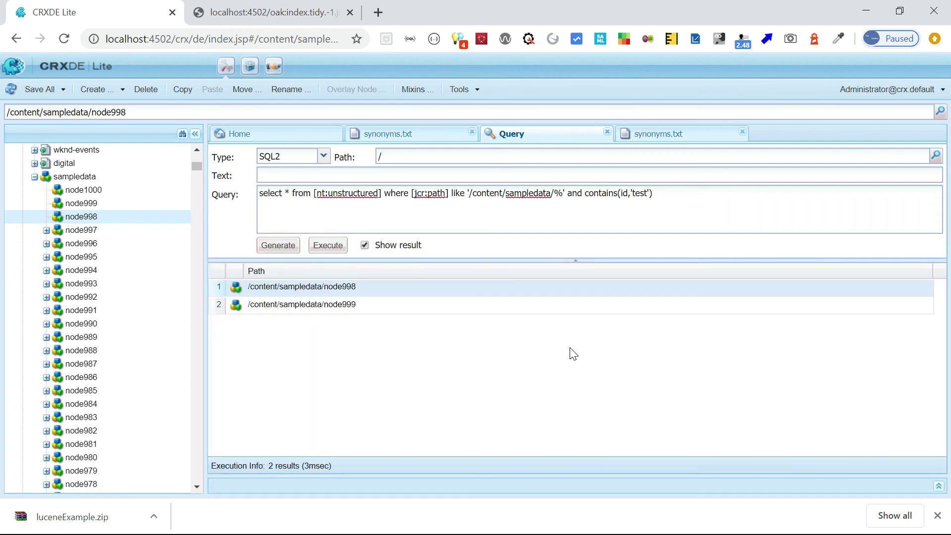